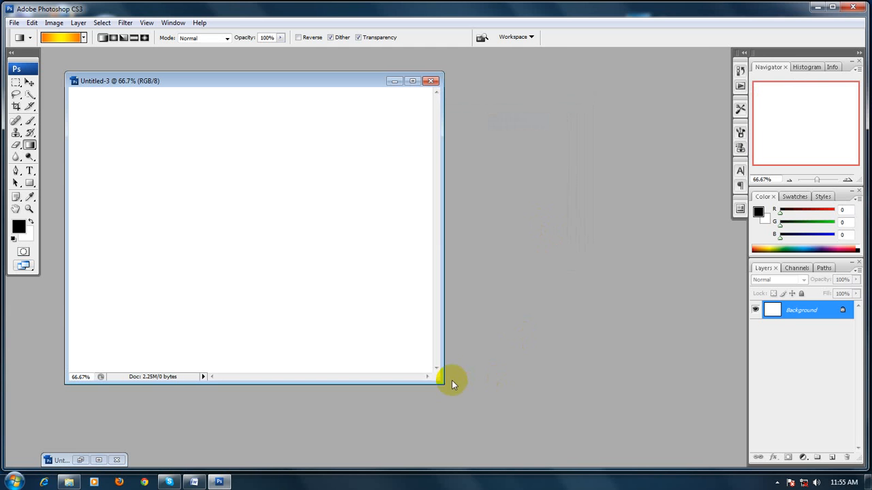
Enlarge the document window, and close and reopen the Layers panel.
drag(443, 383, 681, 449)
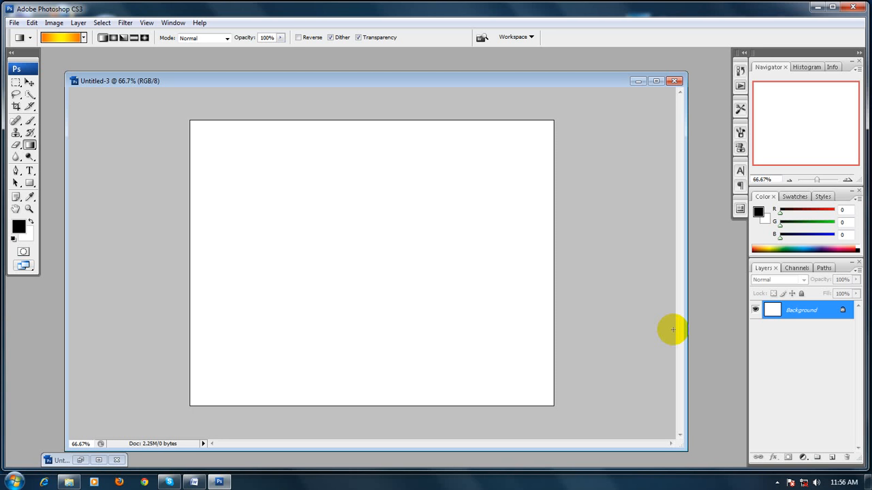
click(775, 269)
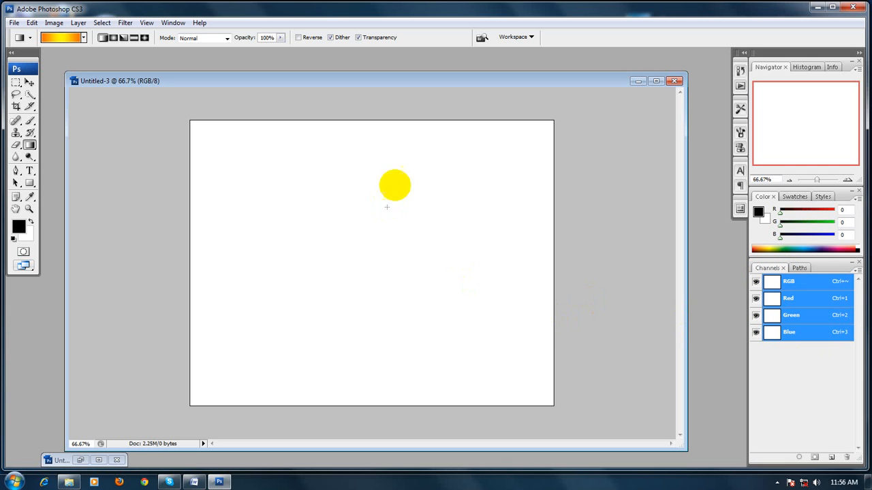
click(177, 25)
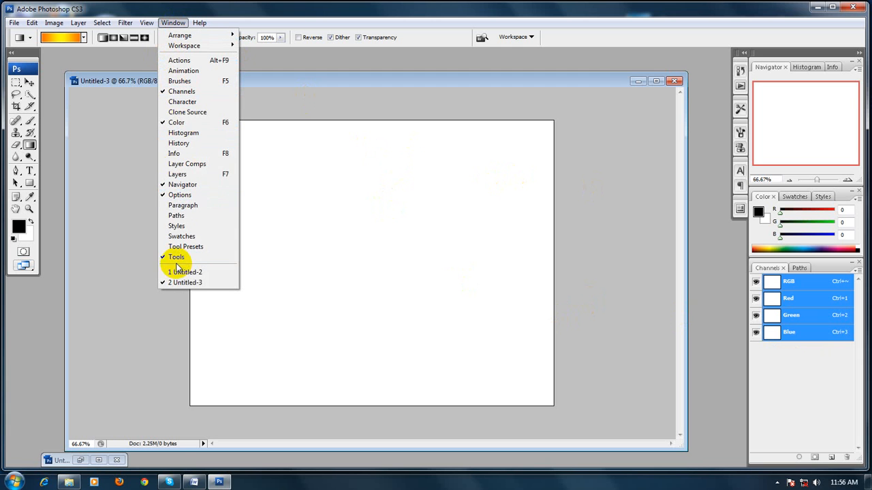
click(186, 175)
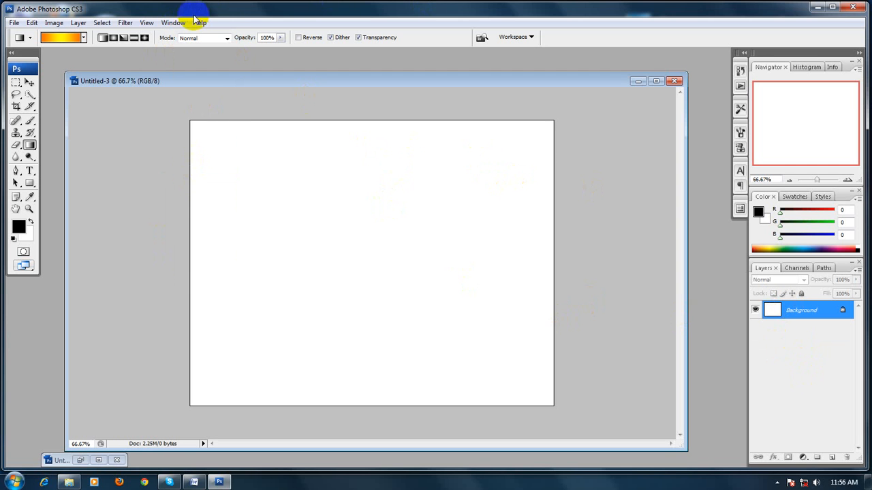
Maximize the Untitled-3 document window to fill the workspace.
click(175, 23)
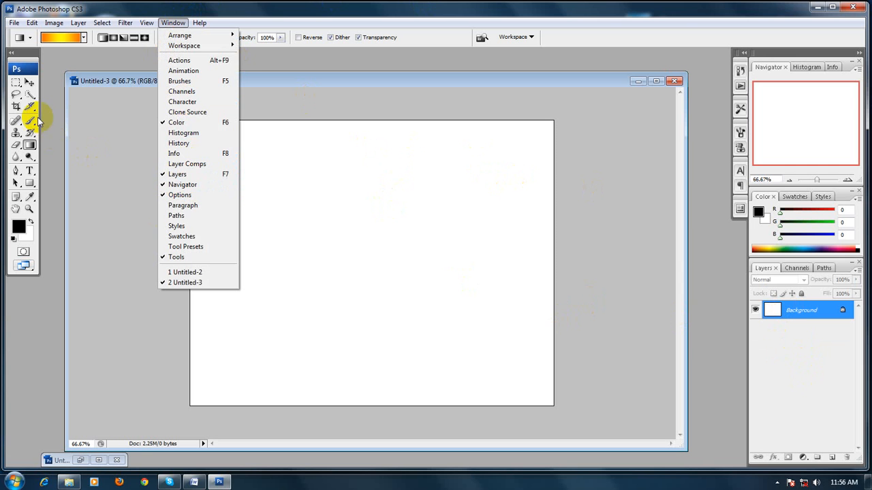
click(614, 81)
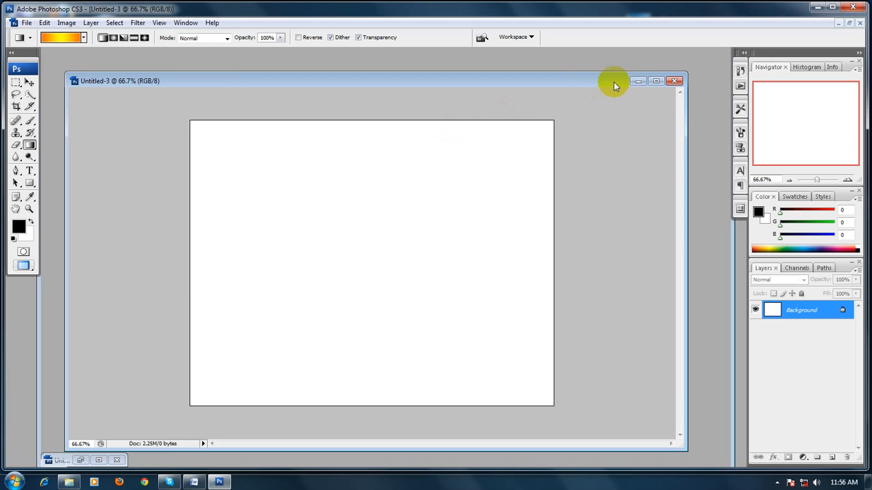
double_click(614, 82)
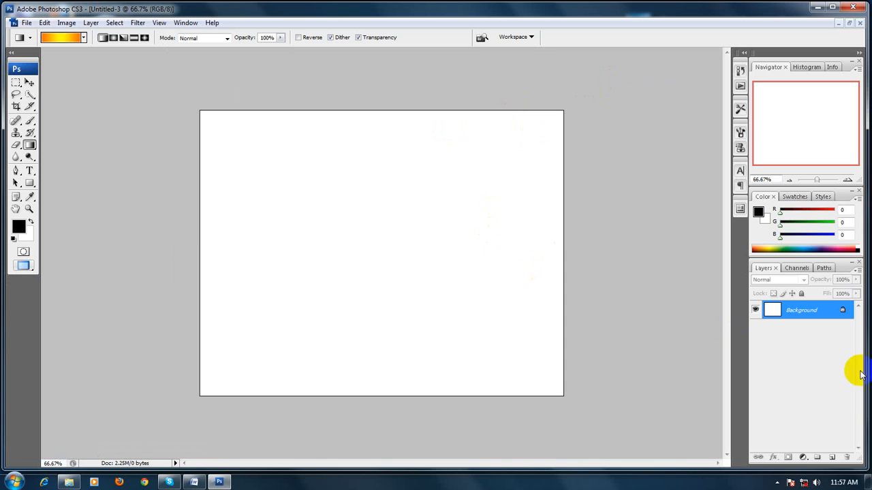
Add two new empty layers, Layer 1 and Layer 2, above the Background.
click(832, 459)
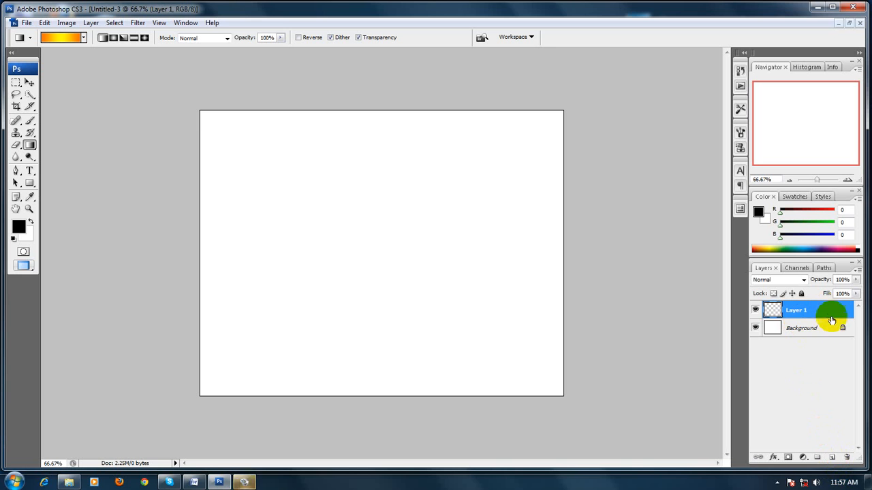
click(832, 458)
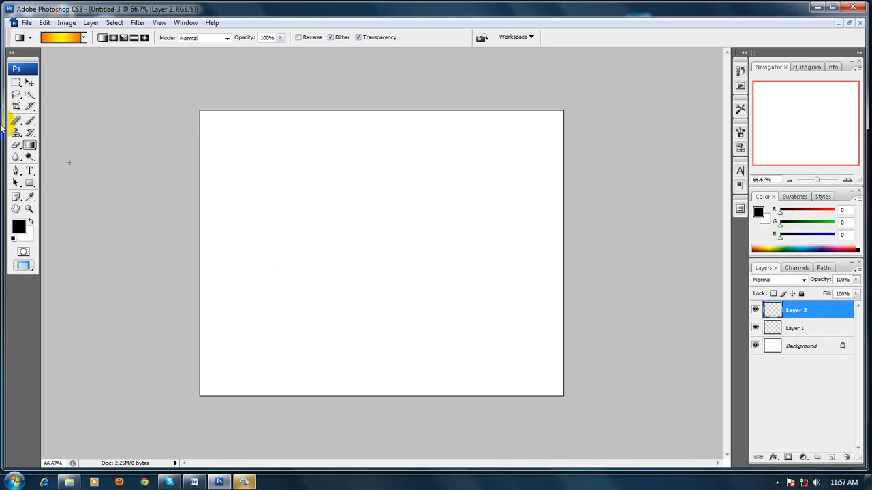
click(811, 329)
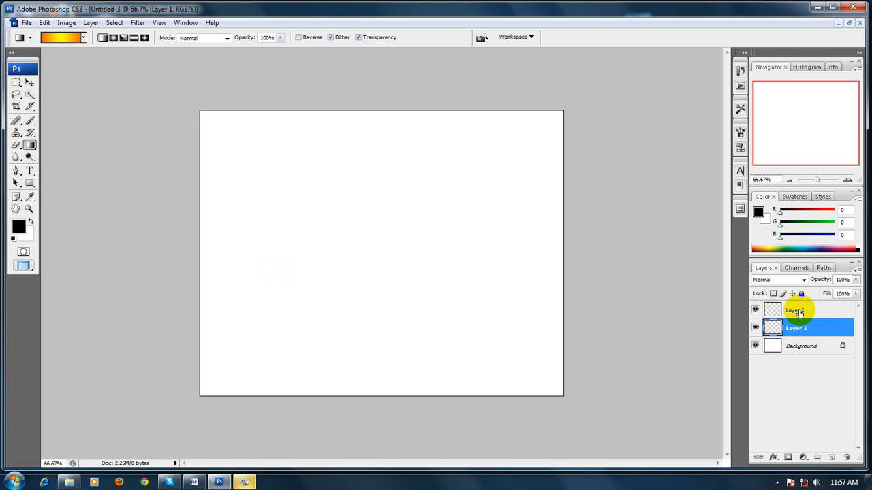
click(794, 309)
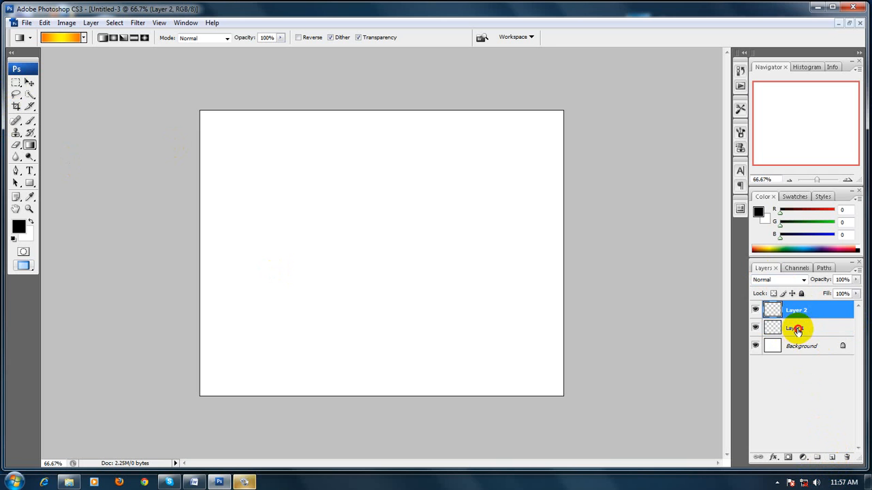
Make a large rectangular marquee selection in the middle of the canvas with Layer 1 active.
click(797, 329)
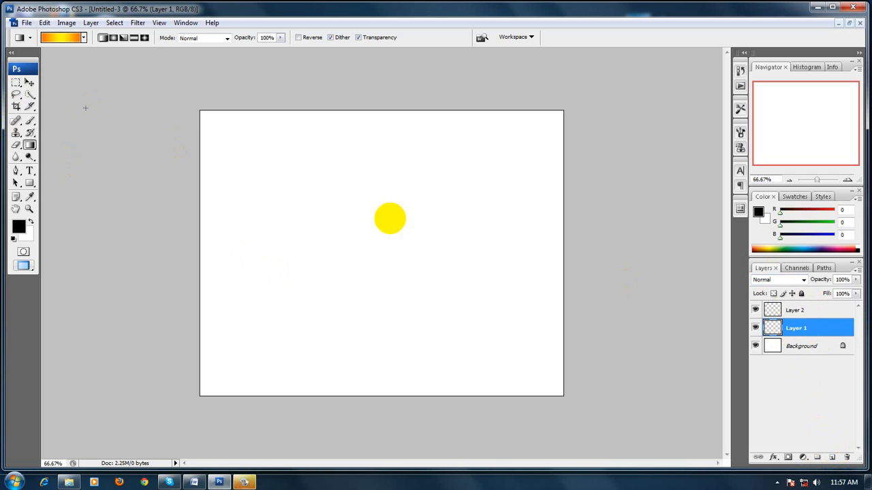
click(15, 82)
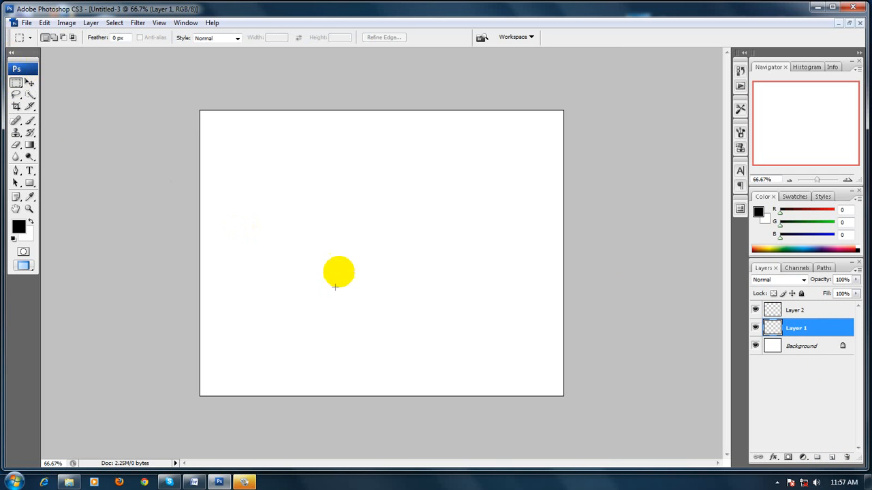
drag(309, 186, 469, 331)
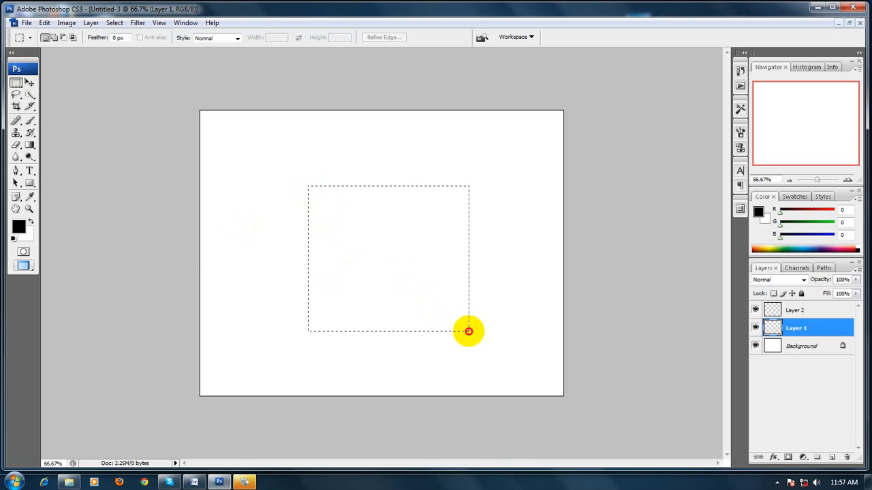
Set the foreground color to bright blue (RGB 40, 166, 255) and fill the selection on Layer 1 using the Paint Bucket.
click(30, 143)
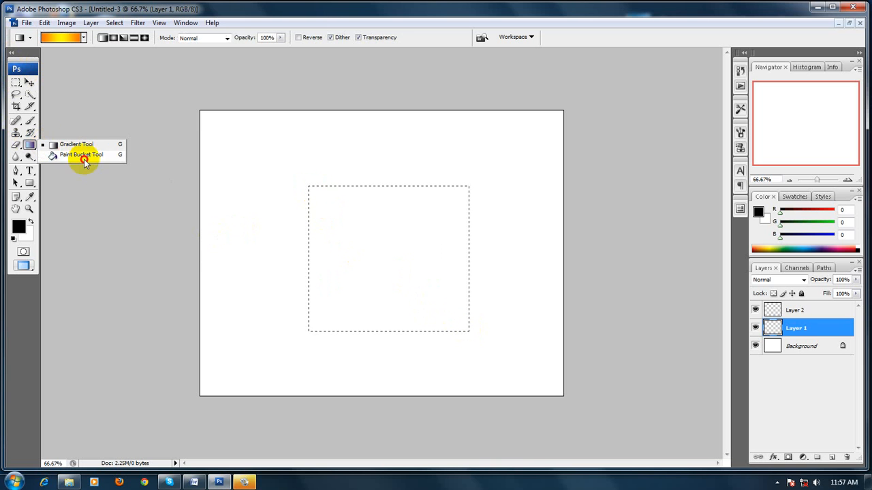
click(83, 155)
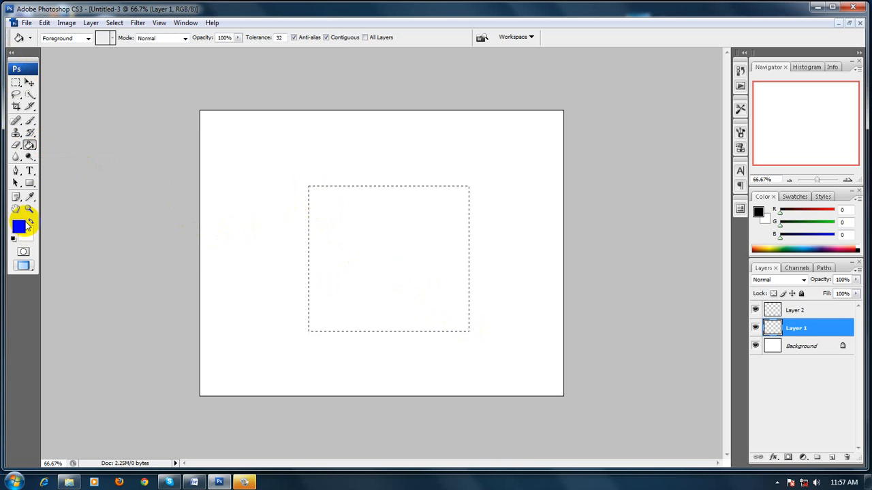
click(17, 226)
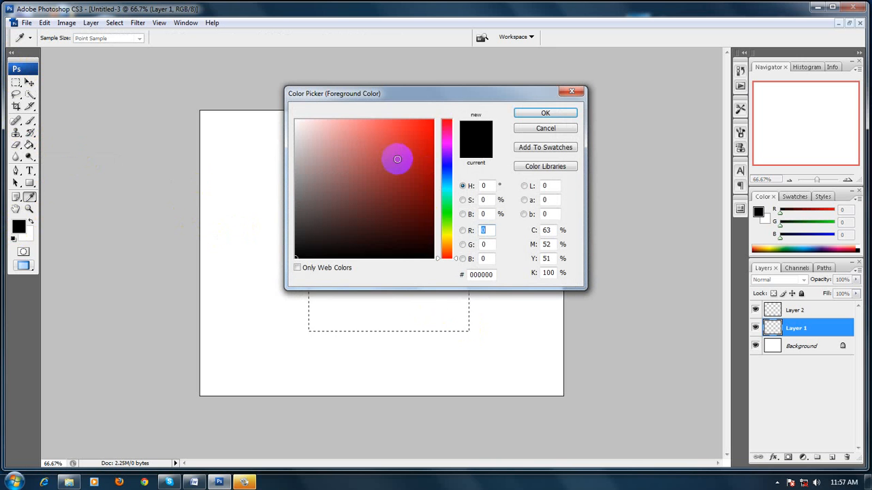
click(411, 122)
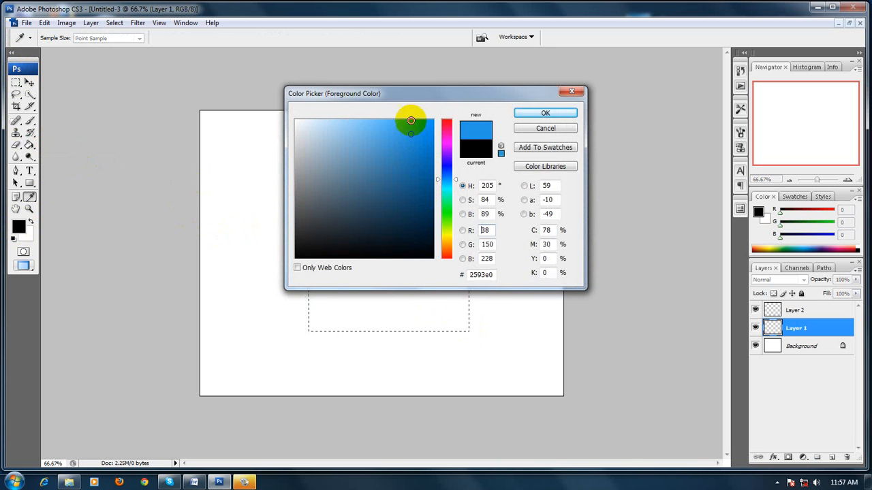
click(525, 113)
click(363, 274)
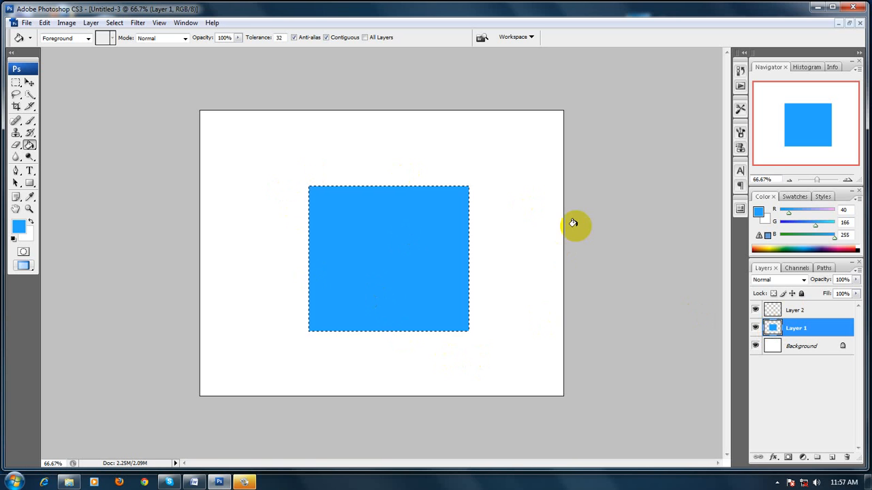
Fill the same selection on Layer 2 with orange (RGB 255, 67, 9) using the Paint Bucket and clear the selection.
click(808, 314)
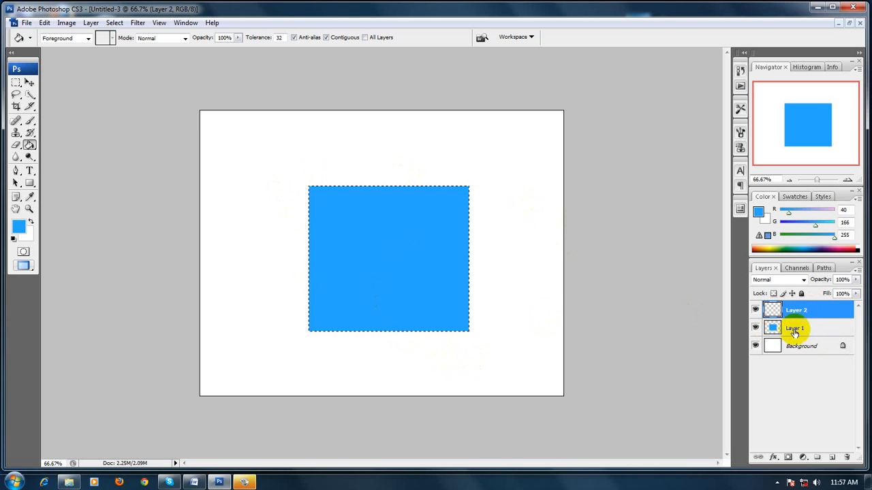
click(18, 227)
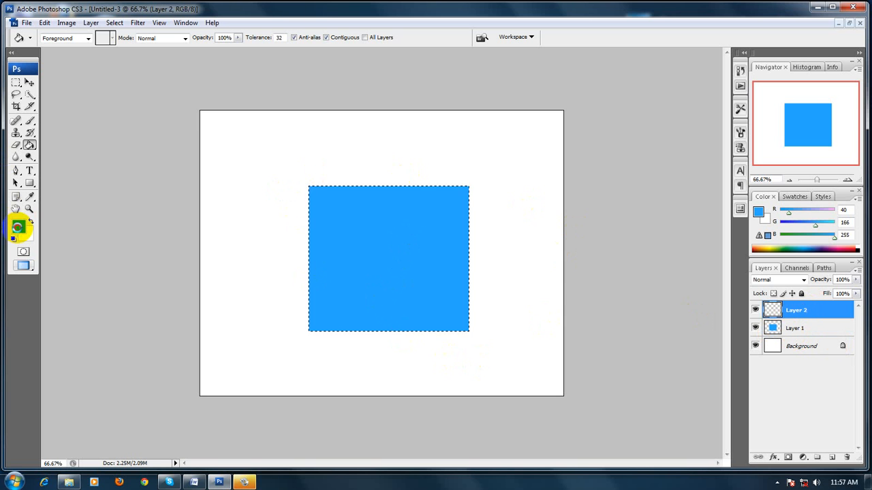
click(444, 255)
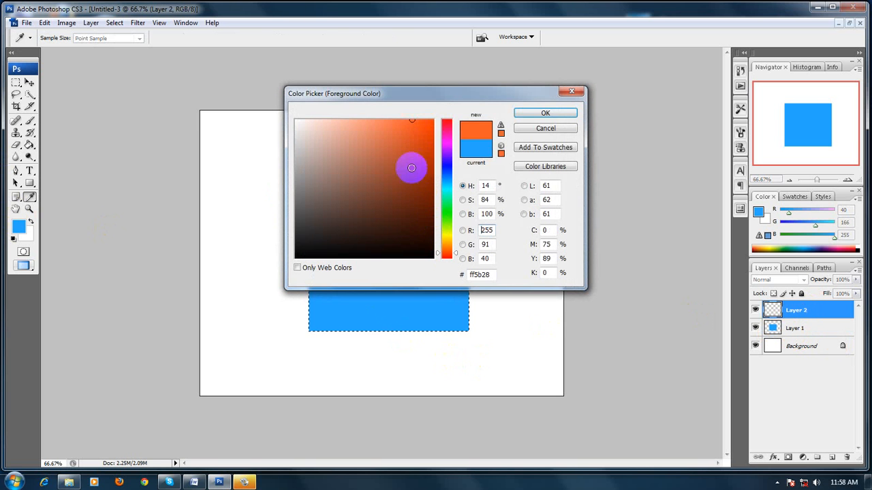
drag(411, 167, 428, 119)
click(534, 115)
key(g)
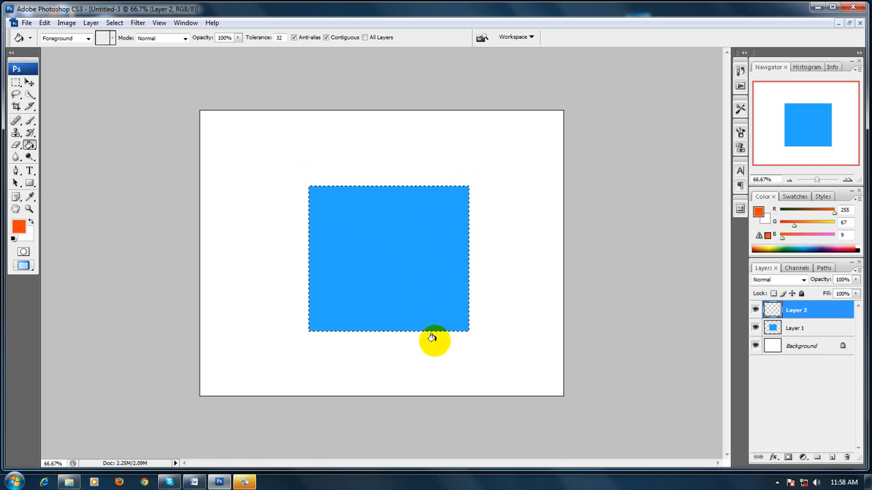
click(399, 239)
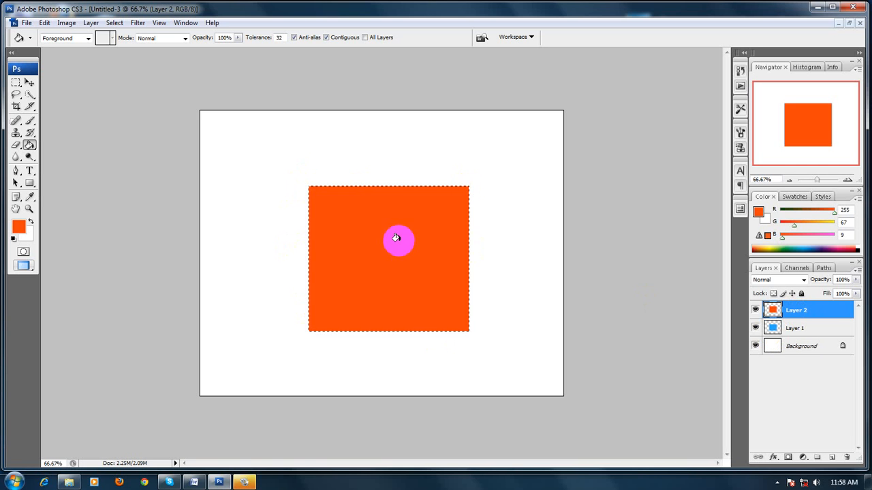
click(797, 330)
click(791, 310)
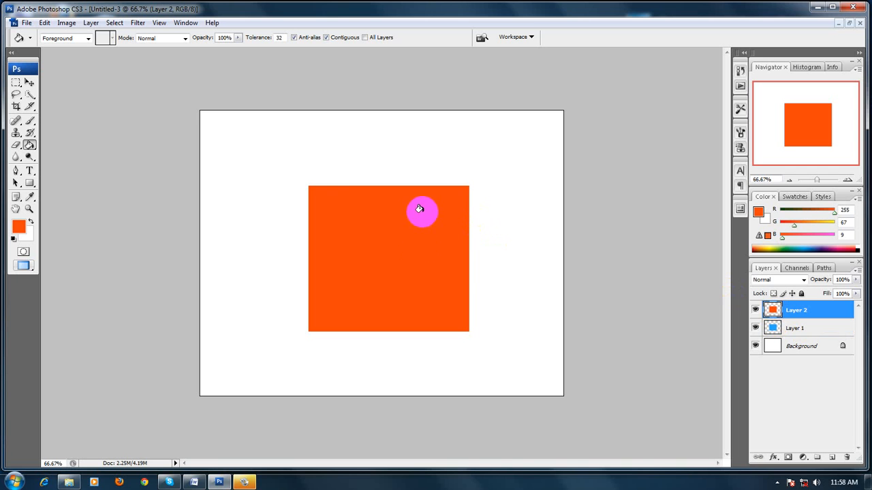
Activate the Move tool with Auto-Select and Show Transform Controls enabled.
click(29, 84)
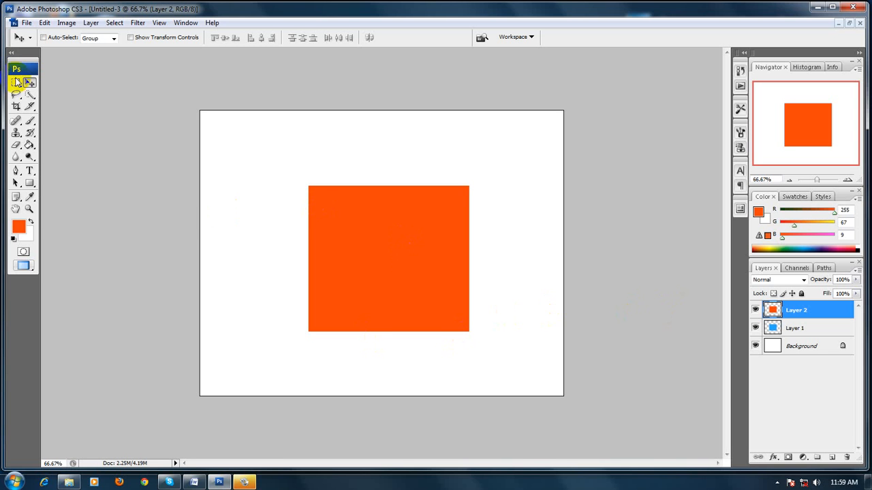
click(59, 39)
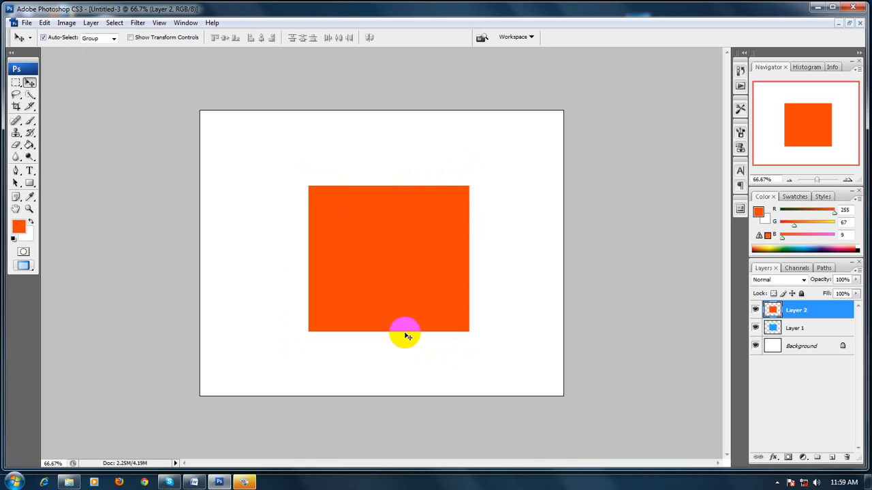
click(141, 38)
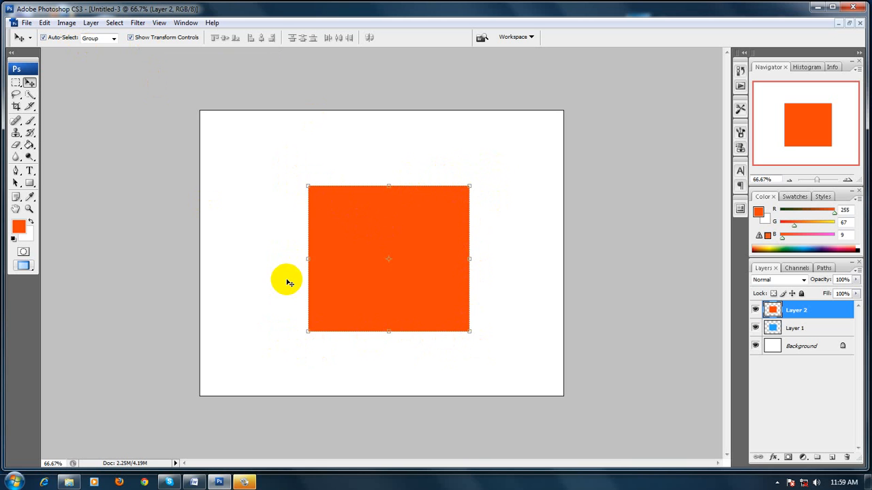
Move the orange rectangle on Layer 2 up and to the left, uncovering part of the blue one.
click(361, 216)
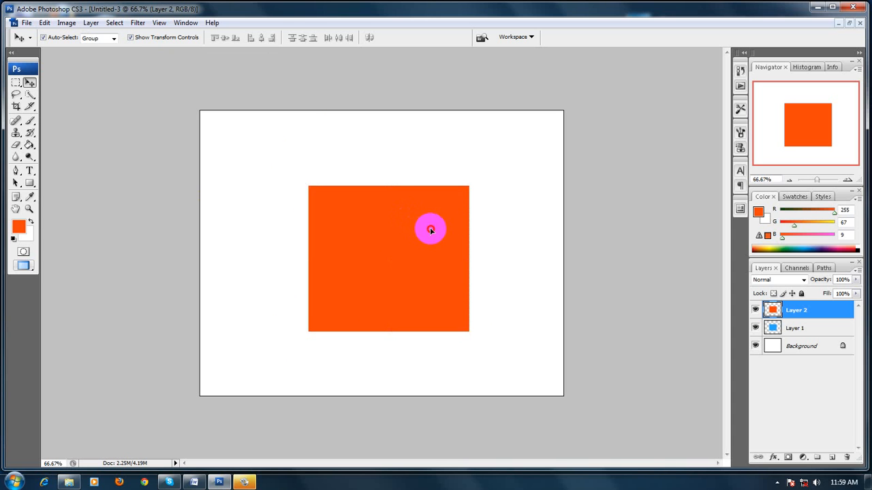
drag(431, 230, 413, 231)
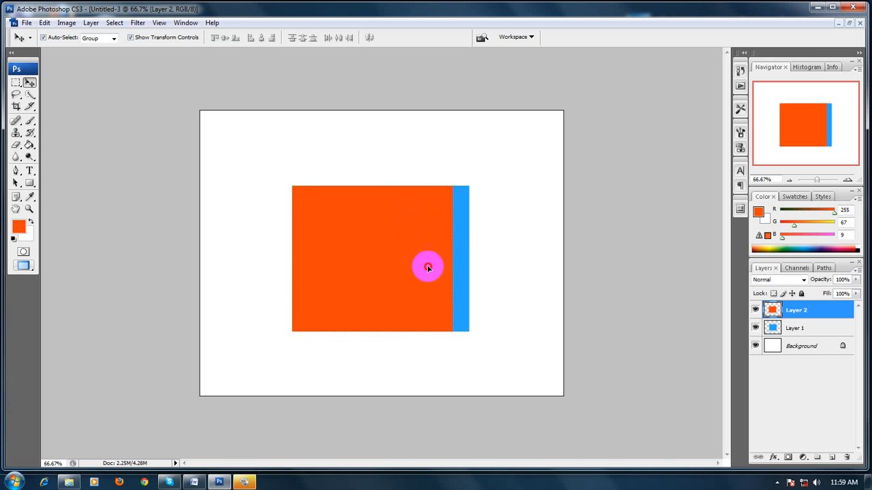
mouse_move(427, 267)
mouse_down()
mouse_move(429, 254)
mouse_move(379, 259)
mouse_move(386, 233)
mouse_move(414, 261)
mouse_up()
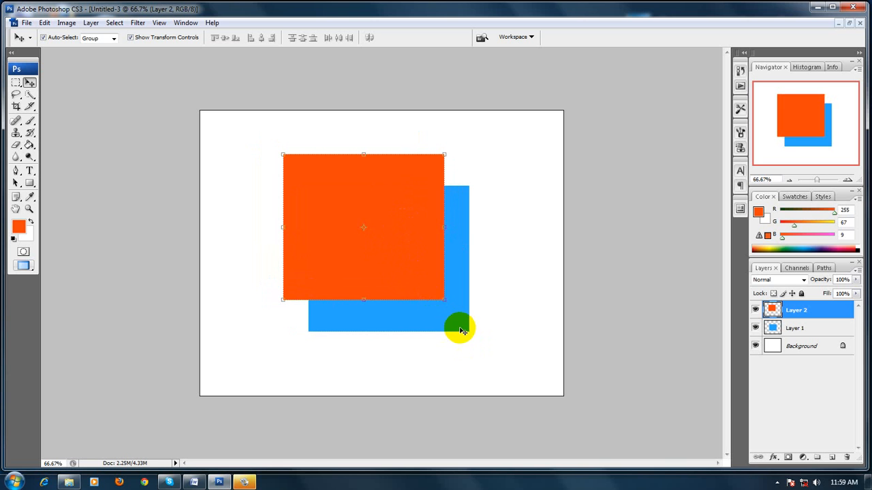
Move the blue rectangle on Layer 1 to the lower left, and reposition it offset to the lower right behind the orange one.
click(798, 330)
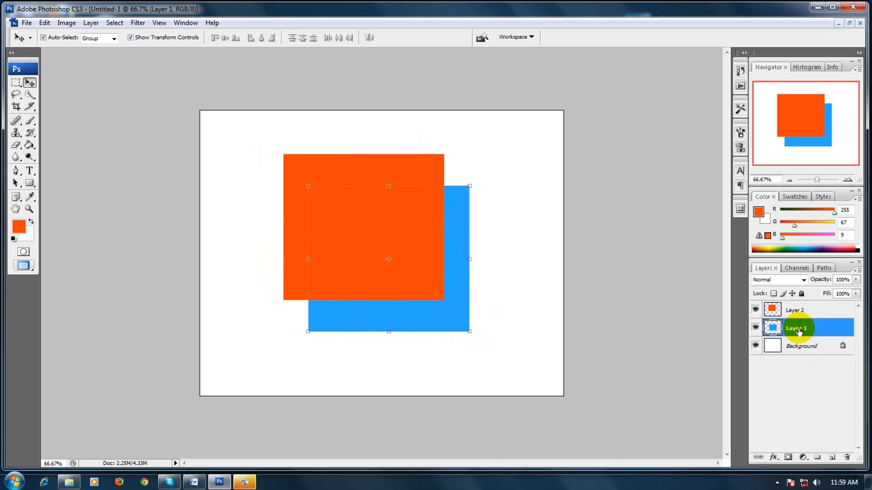
drag(436, 310, 385, 325)
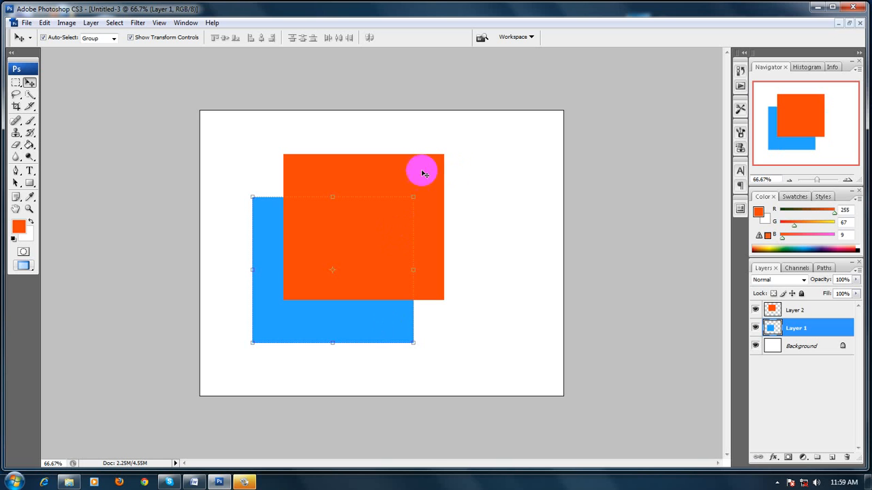
click(418, 170)
click(335, 331)
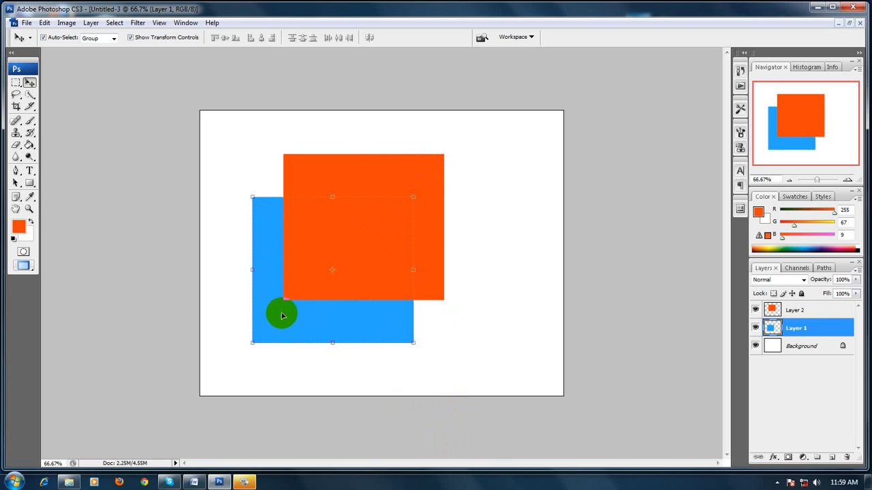
drag(292, 323, 353, 330)
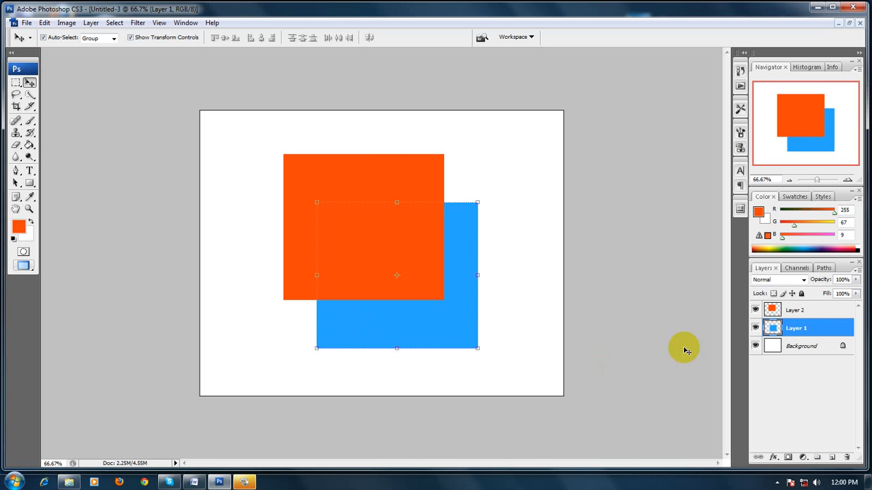
Add a new layer above Layer 2 and draw a large rectangular marquee selection on it enclosing both existing rectangles.
click(816, 312)
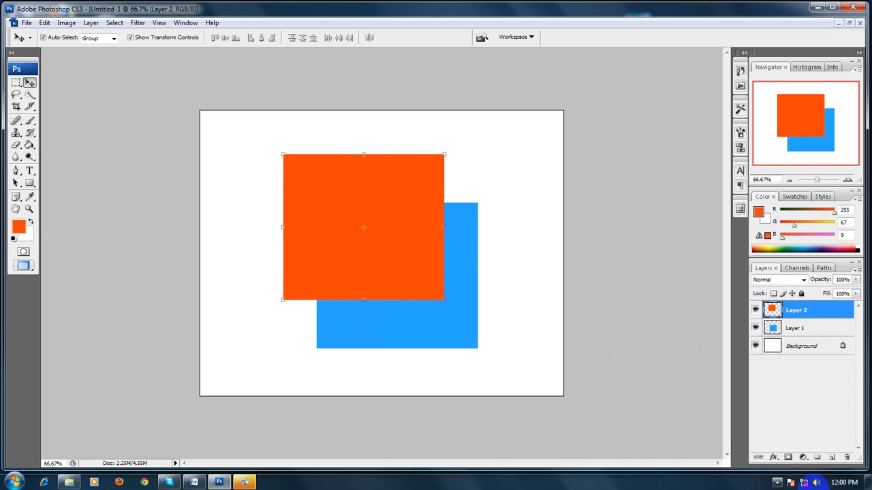
click(832, 457)
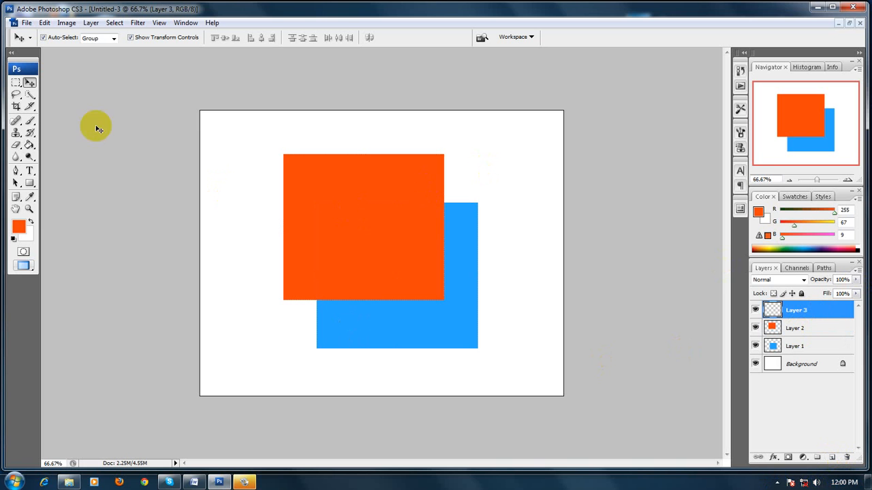
click(16, 82)
click(321, 218)
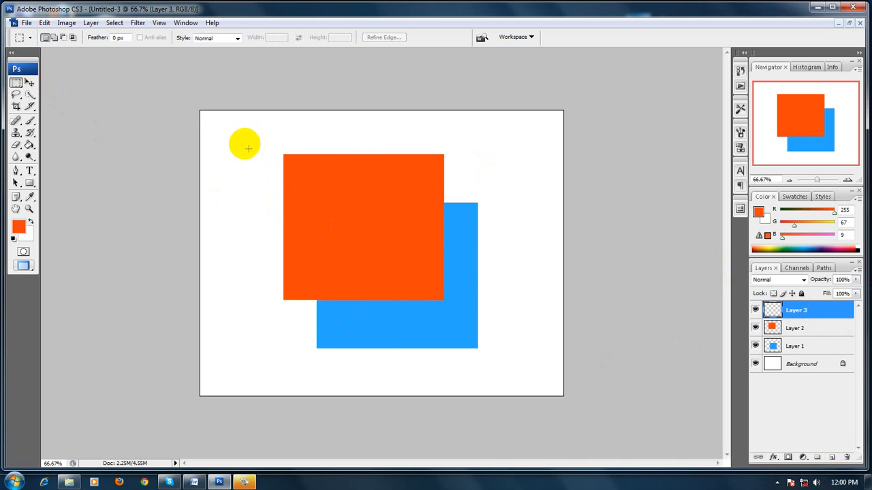
drag(242, 130, 527, 380)
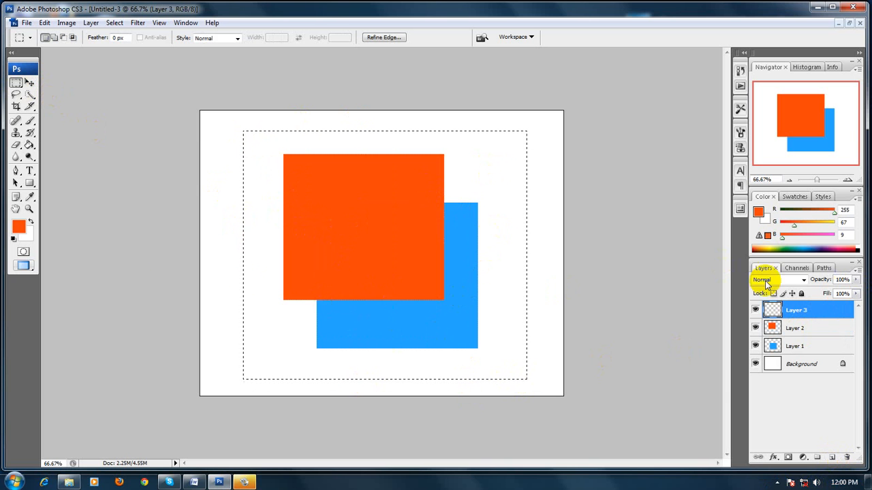
Set the foreground color to dark blue (RGB 24, 48, 225) and fill the selection on Layer 3 with the Paint Bucket.
click(19, 227)
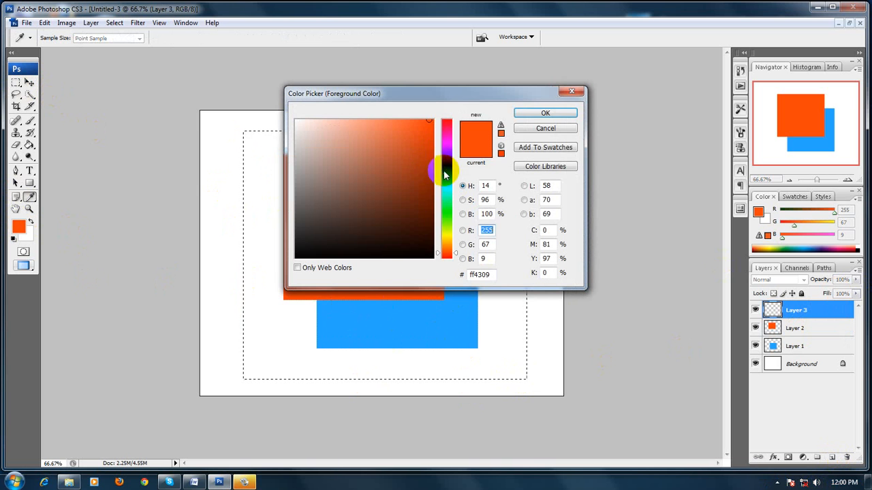
drag(444, 175, 444, 168)
click(523, 114)
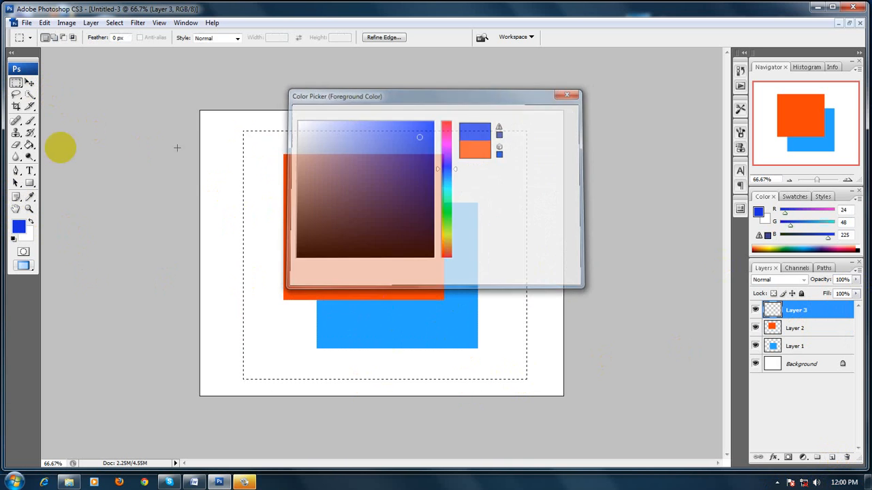
click(29, 146)
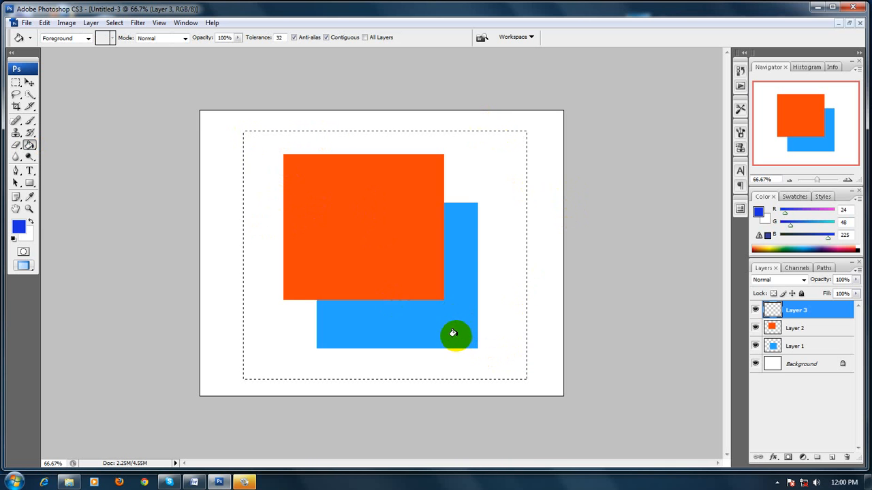
click(269, 246)
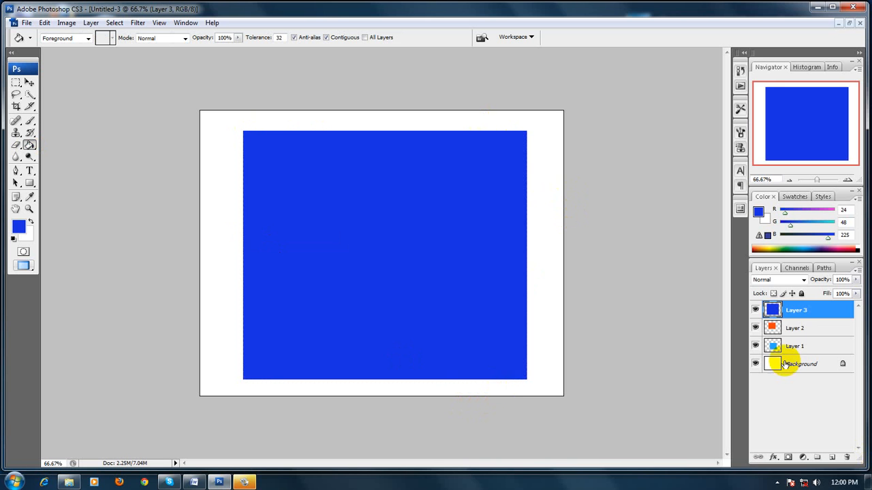
Reorder Layer 2 above Layer 3, and move its orange rectangle to the upper left of the dark blue one.
click(790, 328)
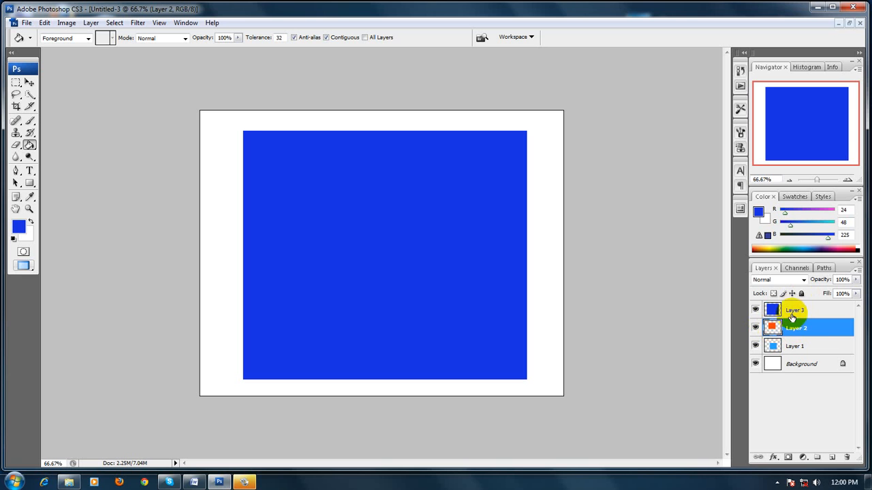
click(792, 310)
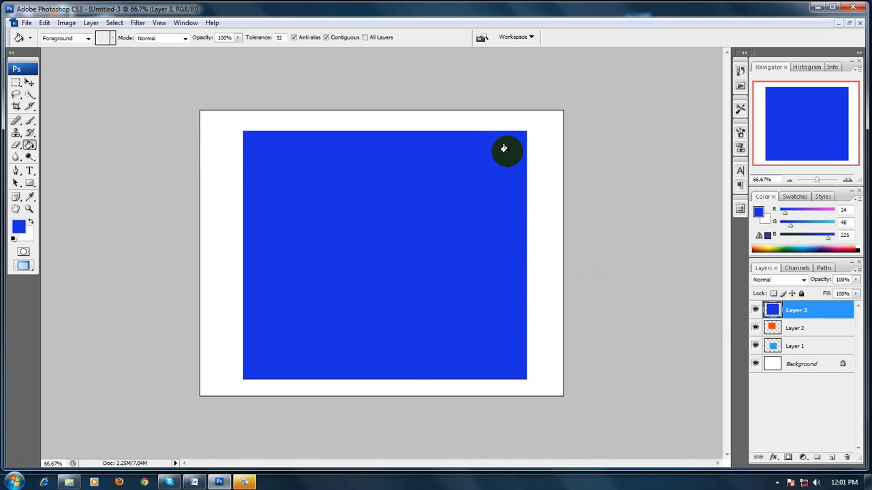
click(796, 327)
drag(795, 323, 792, 306)
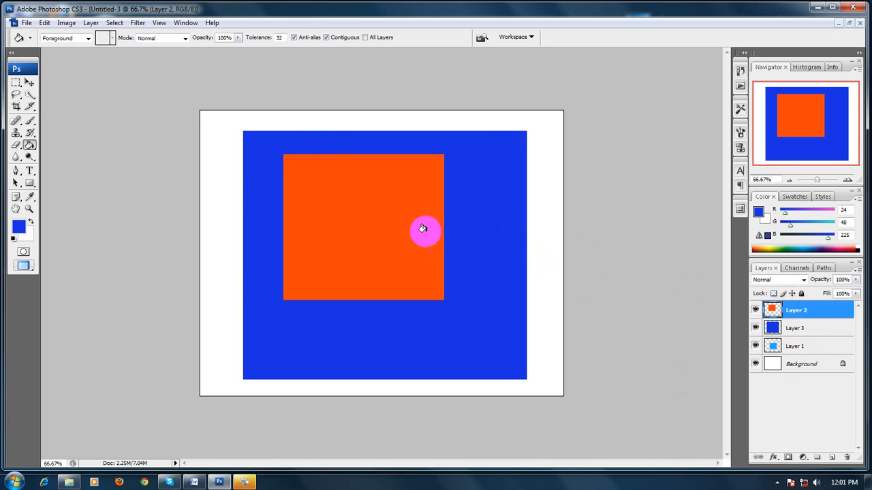
click(29, 82)
drag(361, 175, 327, 179)
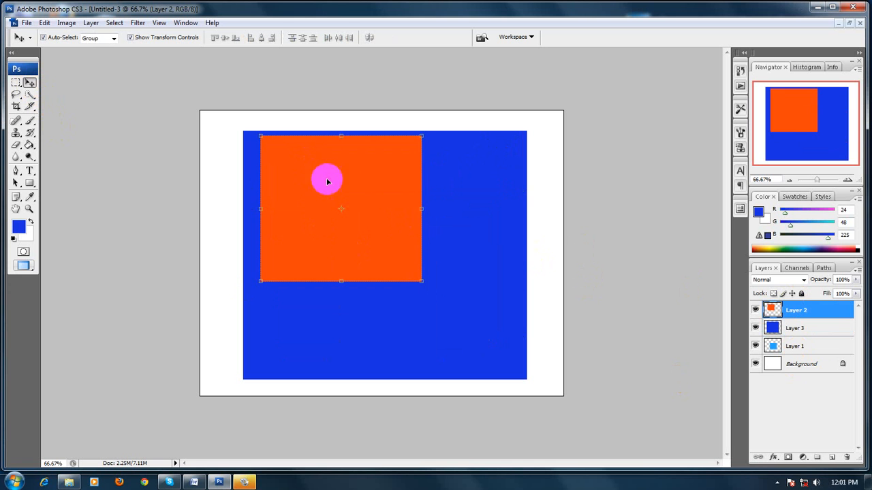
Reorder Layer 1 above Layer 3, placing it directly beneath Layer 2 in the layer stack.
click(792, 347)
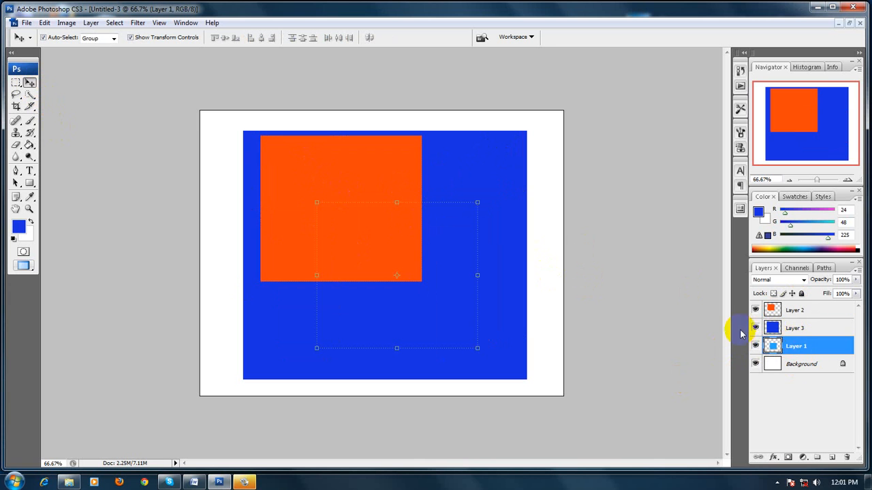
click(778, 329)
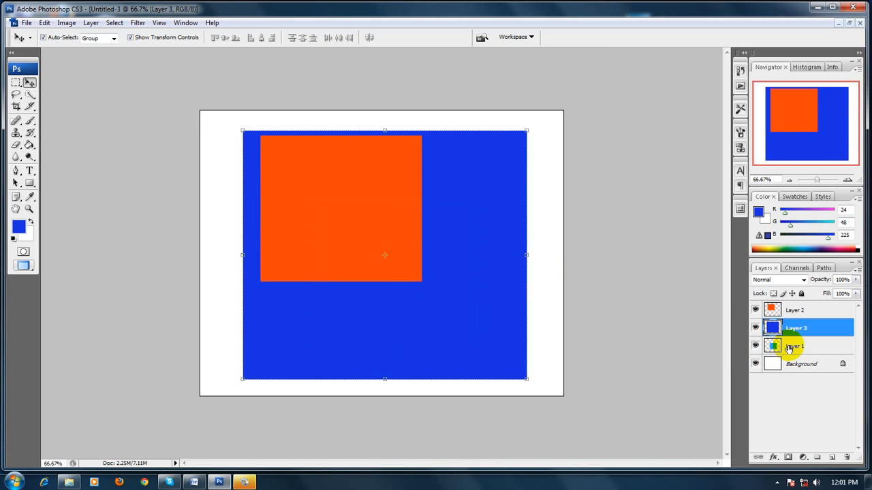
drag(789, 349, 788, 317)
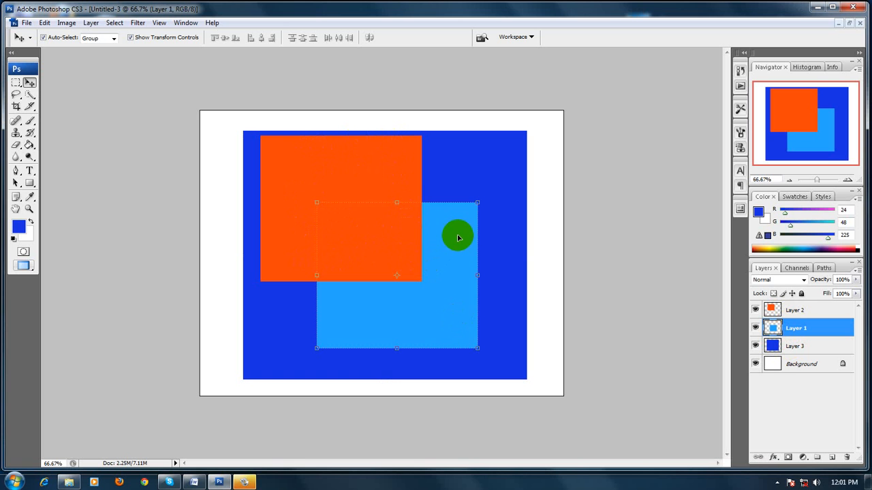
Shift the light blue rectangle on Layer 1 around behind the orange one, leaving it slightly further to the right.
mouse_move(458, 238)
mouse_down()
mouse_move(470, 250)
mouse_move(450, 239)
mouse_move(454, 247)
mouse_up()
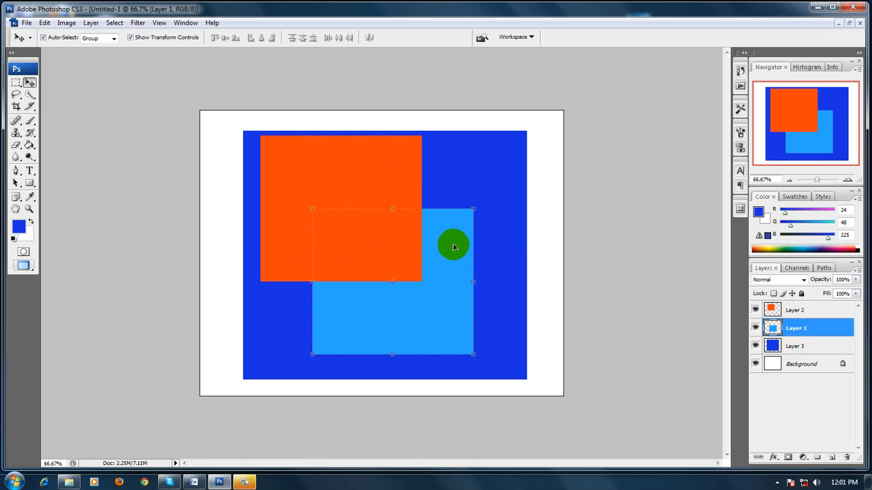
drag(454, 247, 460, 233)
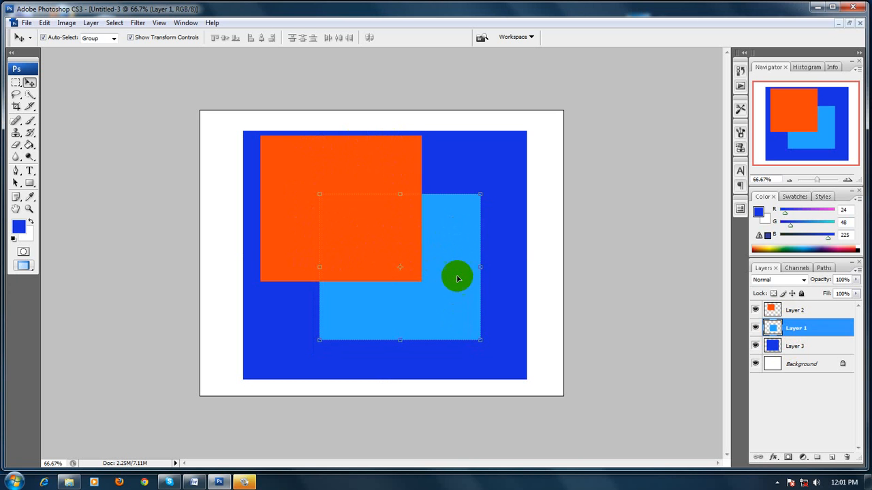
drag(459, 286, 455, 307)
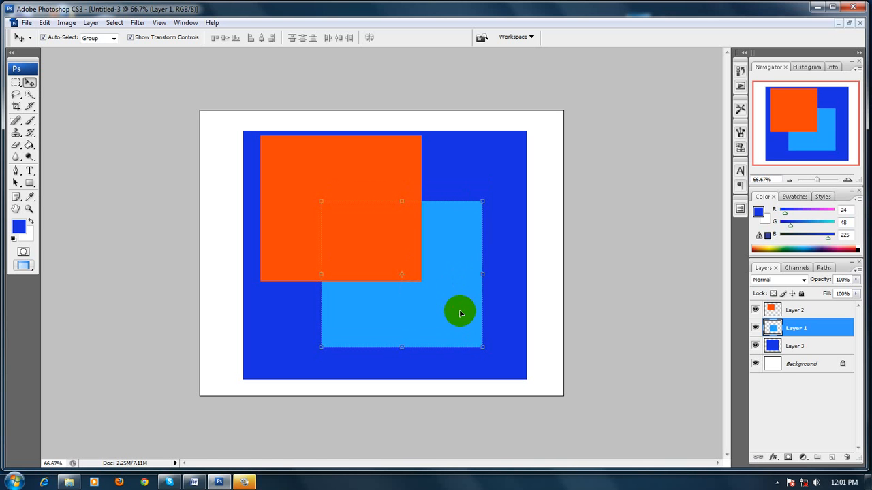
mouse_move(445, 279)
mouse_down()
mouse_move(456, 290)
mouse_move(451, 269)
mouse_up()
Move the orange rectangle on Layer 2 slightly down and to the left, still overlapping the light blue one.
click(343, 184)
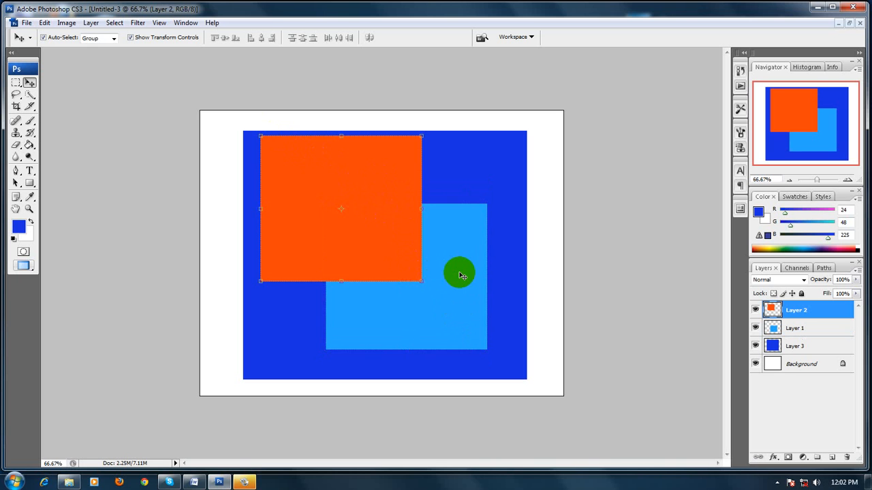
click(369, 185)
mouse_move(369, 184)
mouse_down()
mouse_move(373, 197)
mouse_move(364, 196)
mouse_move(374, 200)
mouse_up()
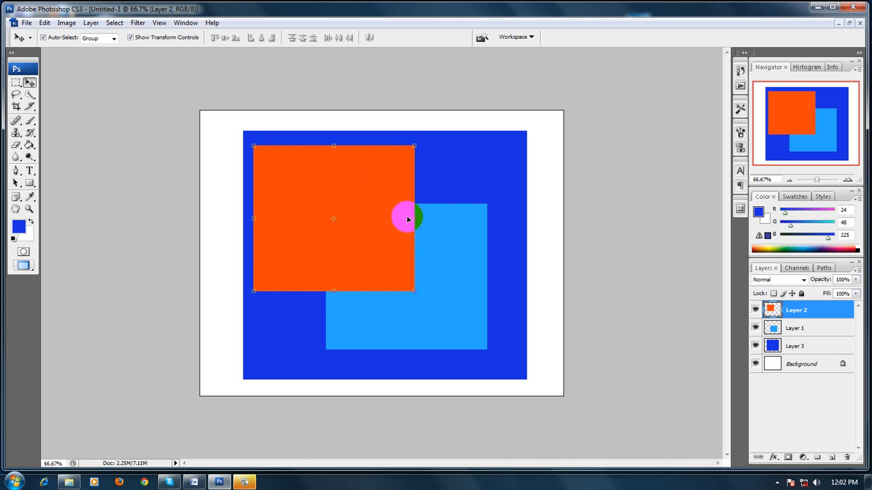
Reorder Layer 1 to the top of the layer stack, and move the orange rectangle down and right behind the light blue one.
click(457, 237)
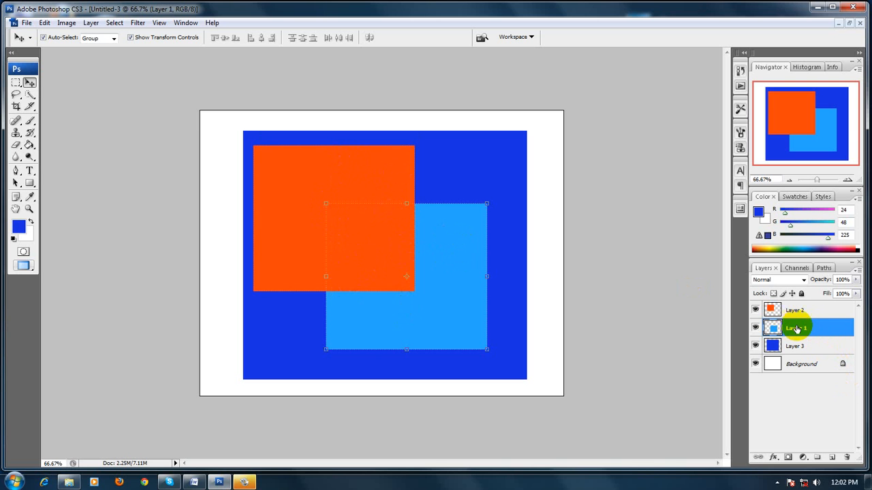
drag(797, 330, 780, 307)
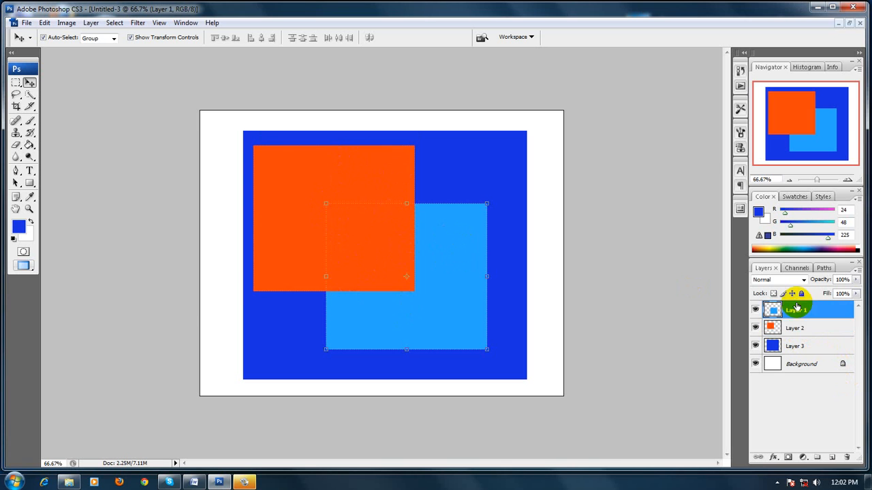
click(354, 178)
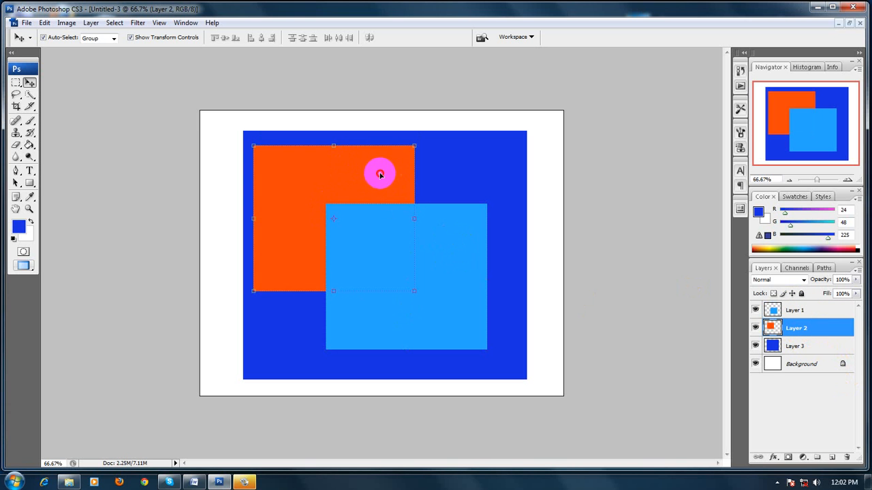
drag(381, 171, 378, 197)
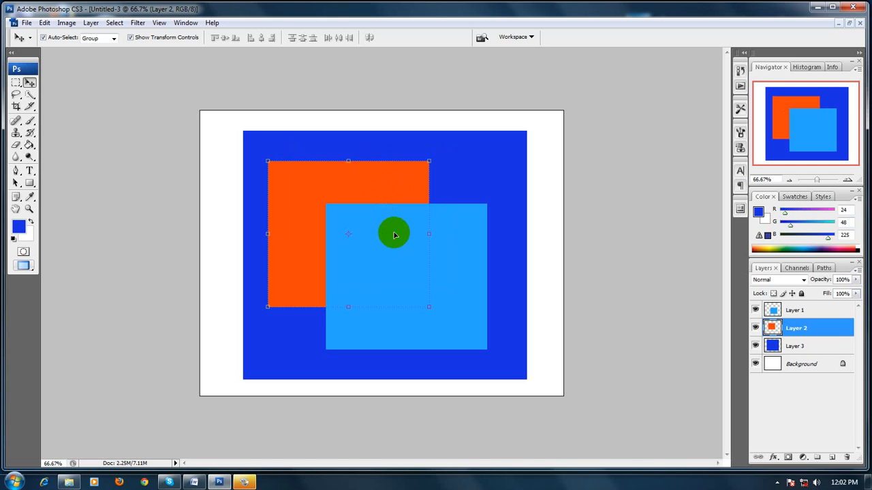
Move the light blue rectangle on Layer 1 up and left, and enlarge it to 124.4% width and 117.9% height.
click(797, 308)
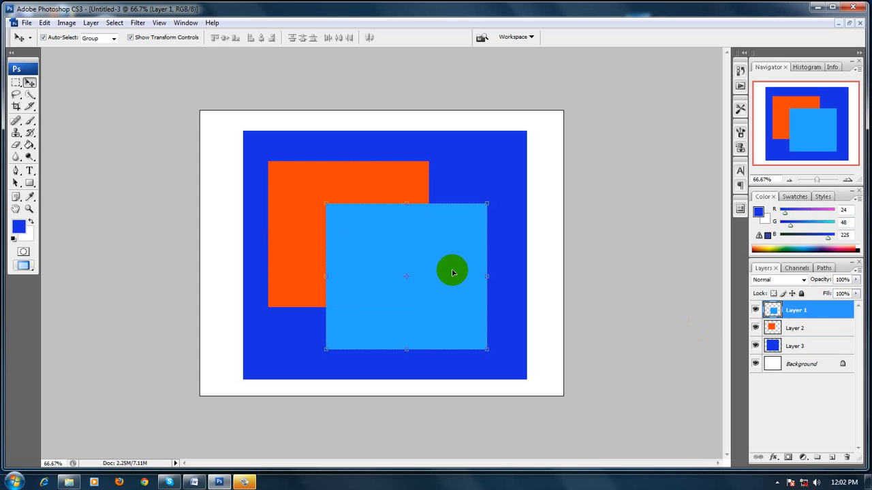
drag(452, 273, 445, 250)
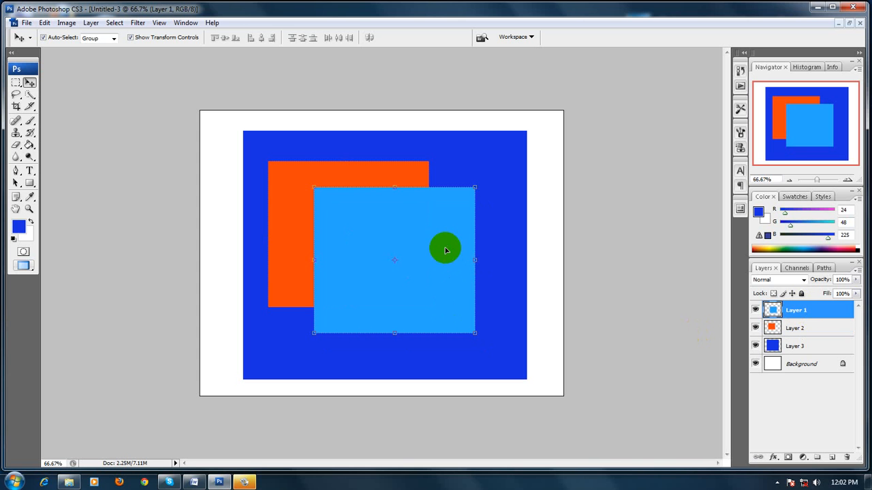
drag(473, 334, 512, 359)
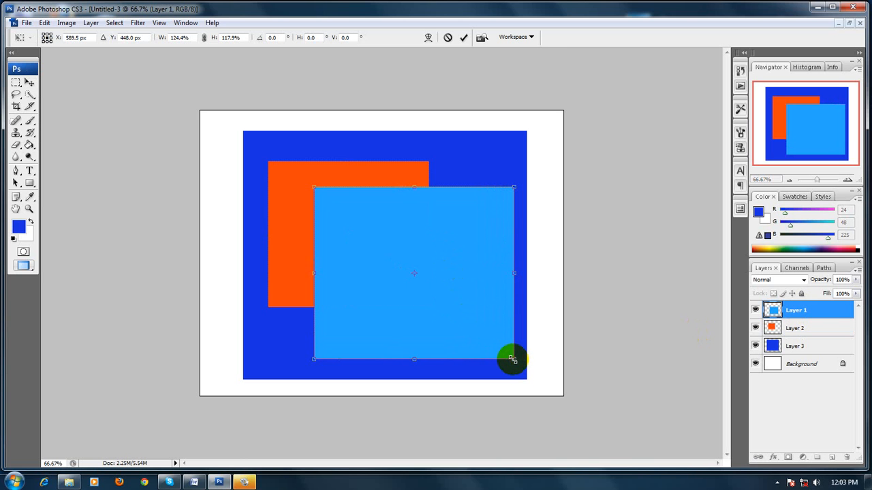
key(Return)
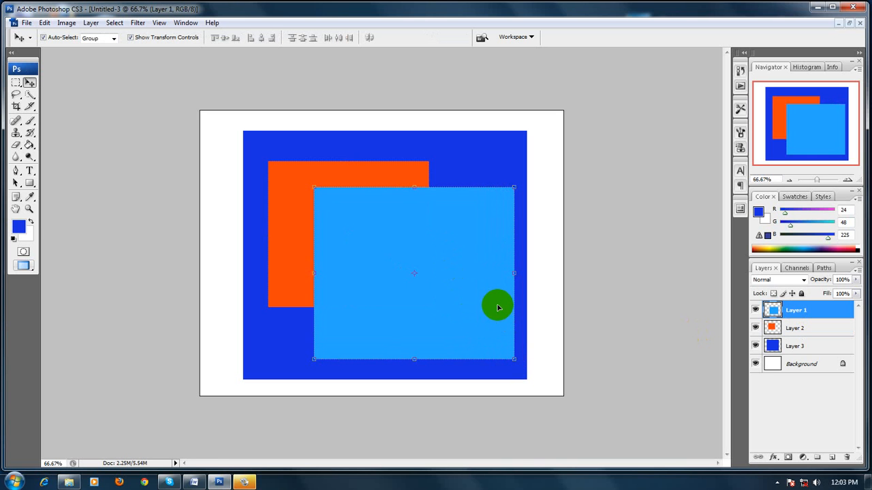
Move the enlarged light blue rectangle to the upper left so it completely covers the orange one, keeping it inside the dark blue rectangle.
drag(494, 306, 427, 267)
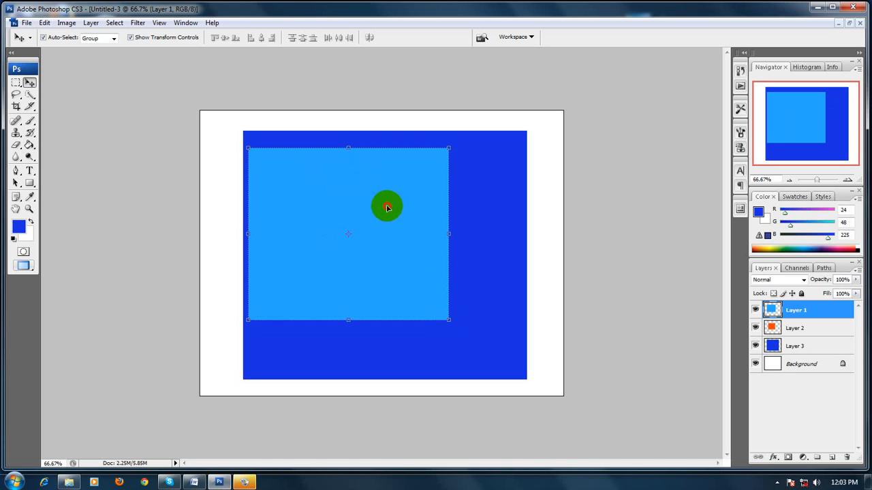
mouse_move(388, 205)
mouse_down()
mouse_move(422, 228)
mouse_move(383, 210)
mouse_up()
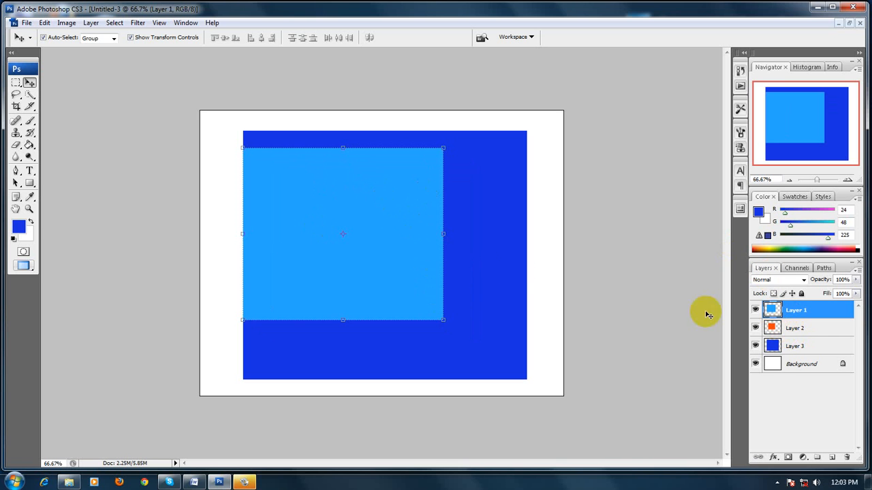
click(512, 252)
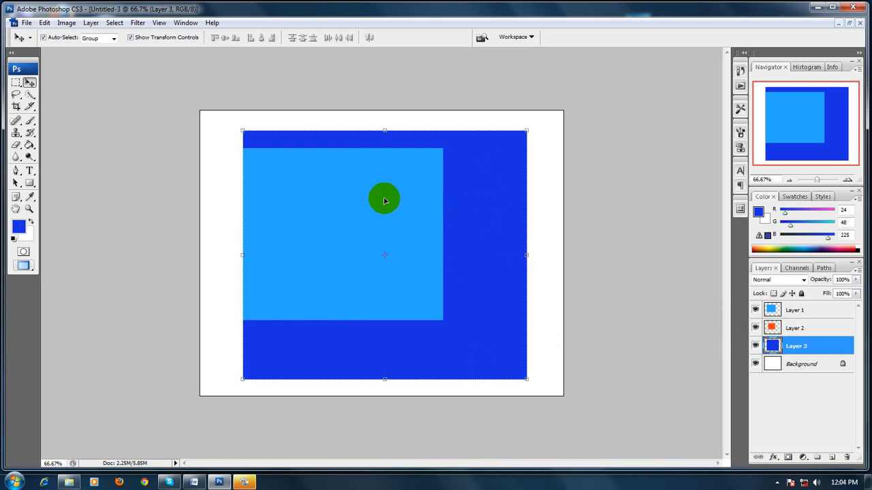
click(390, 214)
mouse_move(390, 214)
mouse_down()
mouse_move(344, 195)
mouse_move(388, 201)
mouse_up()
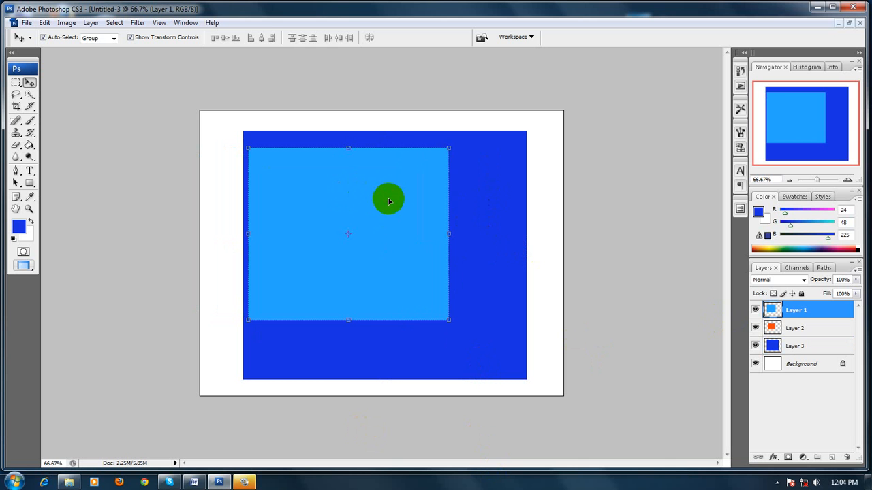